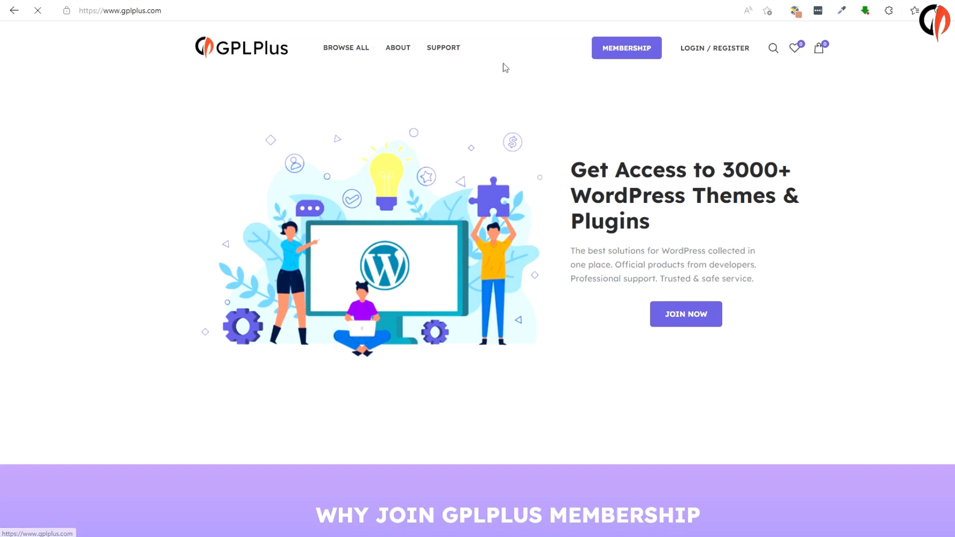
# - Search the GPLPlus products for MyListing and open the MyListing WordPress Theme 2.9.9 product page
pyautogui.click(774, 52)
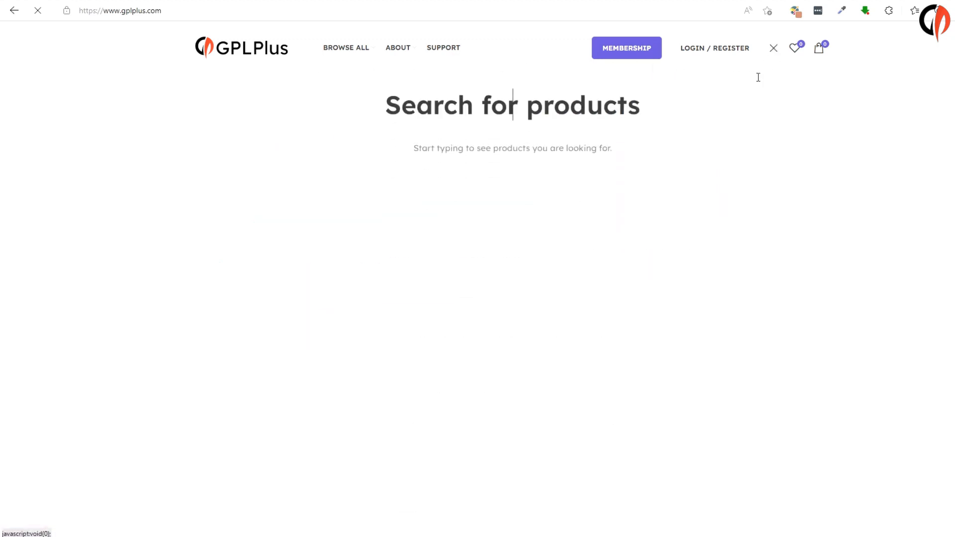
pyautogui.write('MyListing')
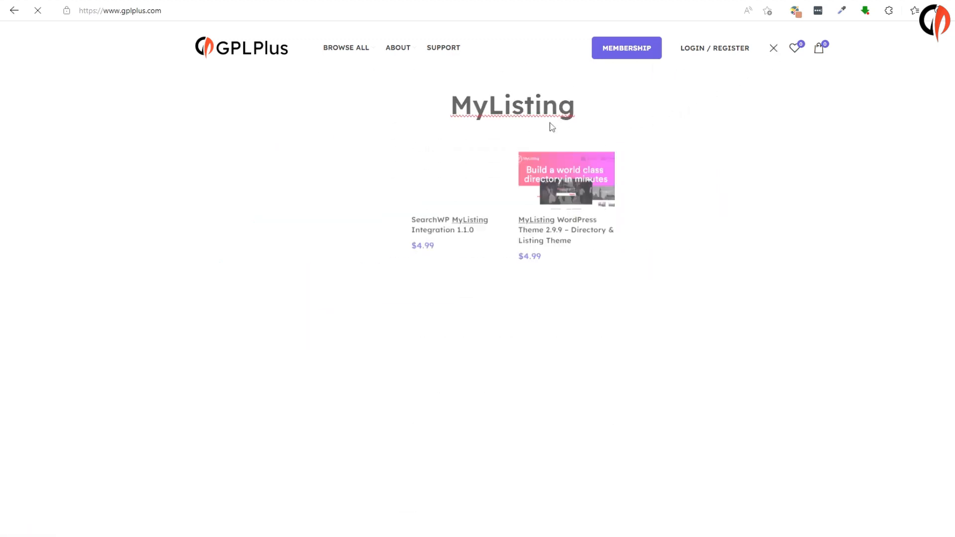
pyautogui.click(595, 180)
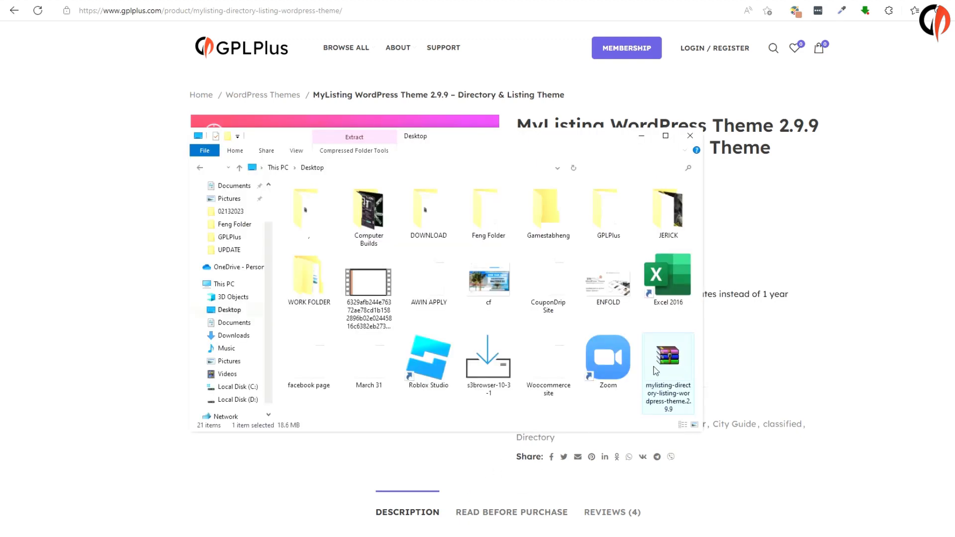
# - Extract the mylisting-directory-listing-wordpress-theme.2.9.9 archive into its own folder on the Desktop and open that folder
pyautogui.rightClick(662, 369)
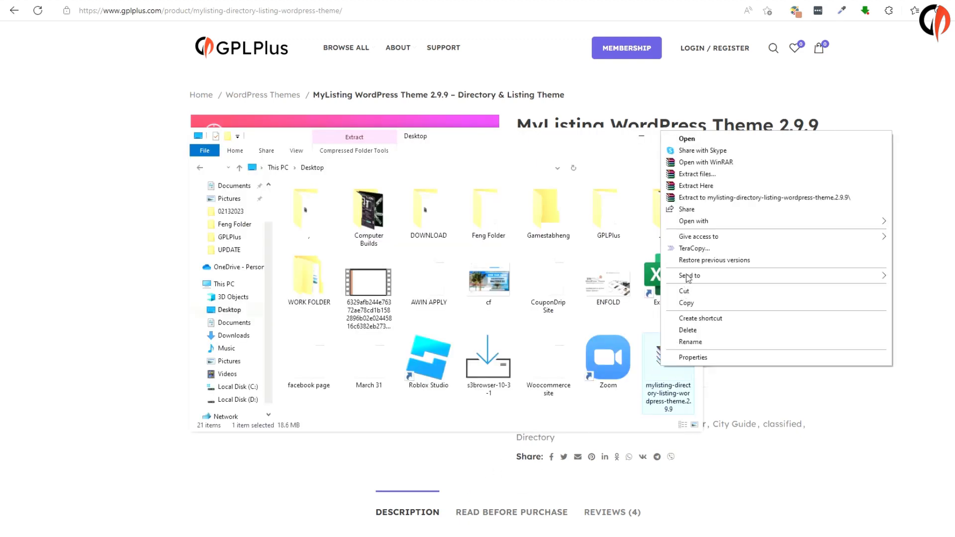
pyautogui.click(699, 174)
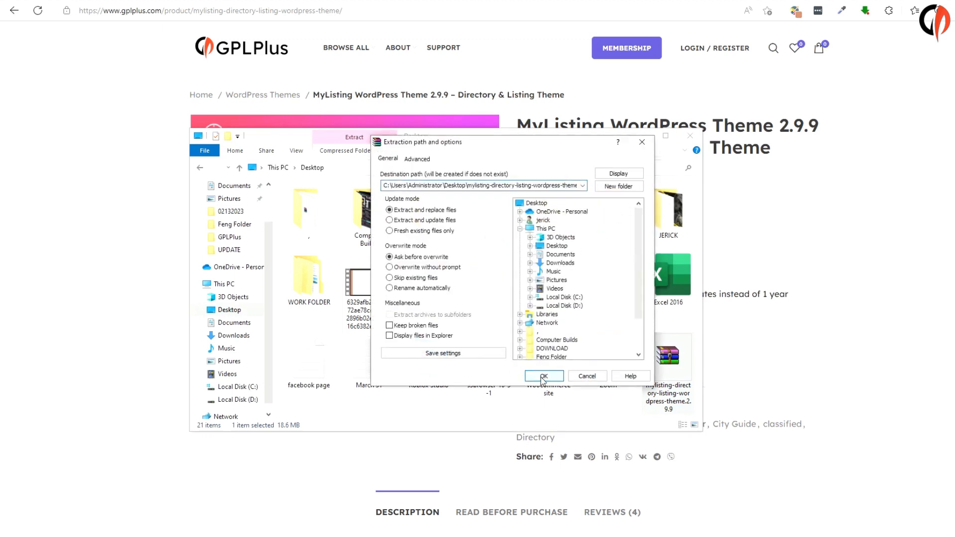
pyautogui.click(542, 378)
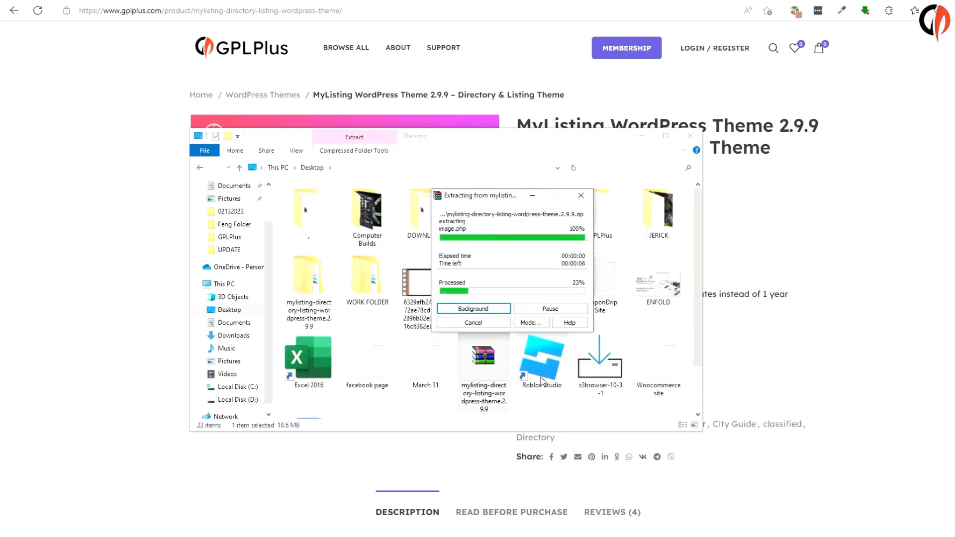
pyautogui.click(296, 285)
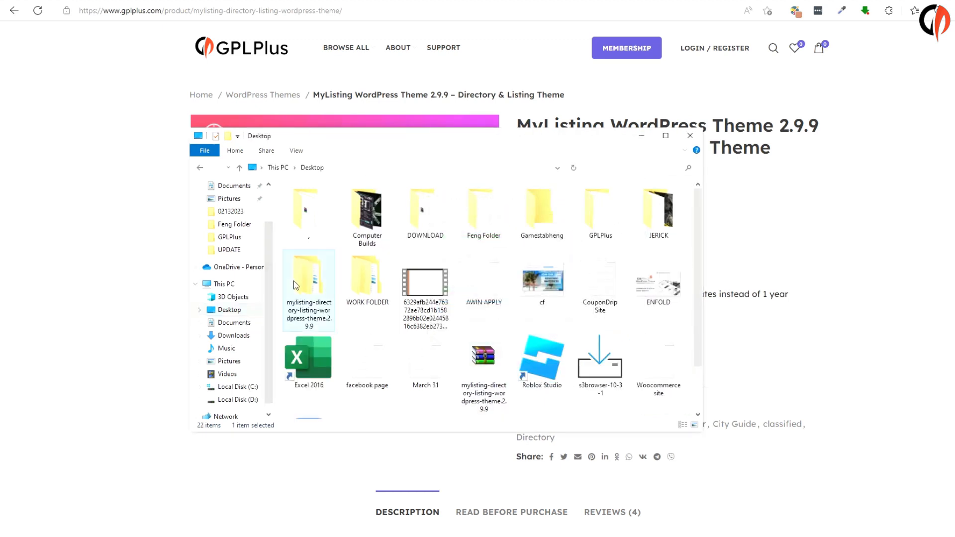
pyautogui.doubleClick(296, 285)
pyautogui.click(309, 251)
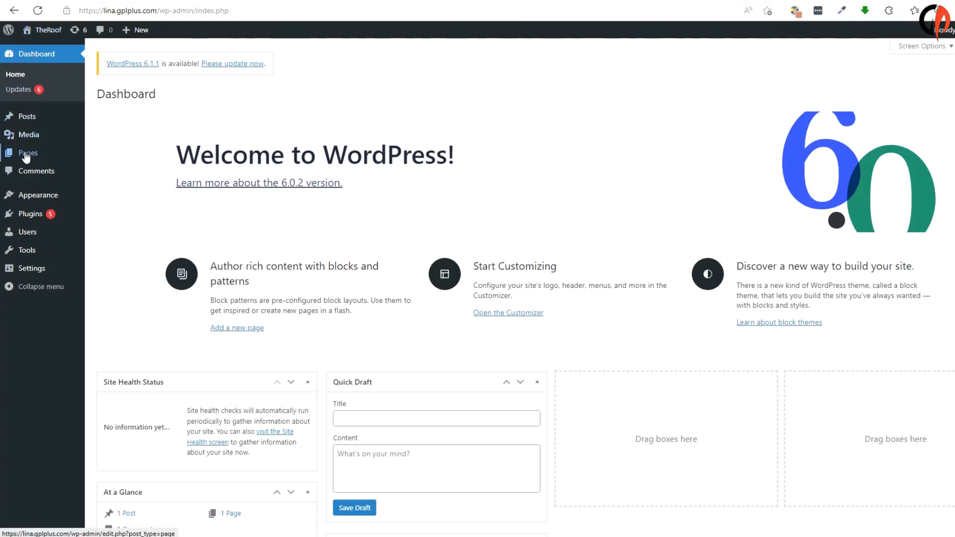
# - Open the theme upload form in the WordPress admin for adding a new theme from a .zip file
pyautogui.moveTo(38, 195)
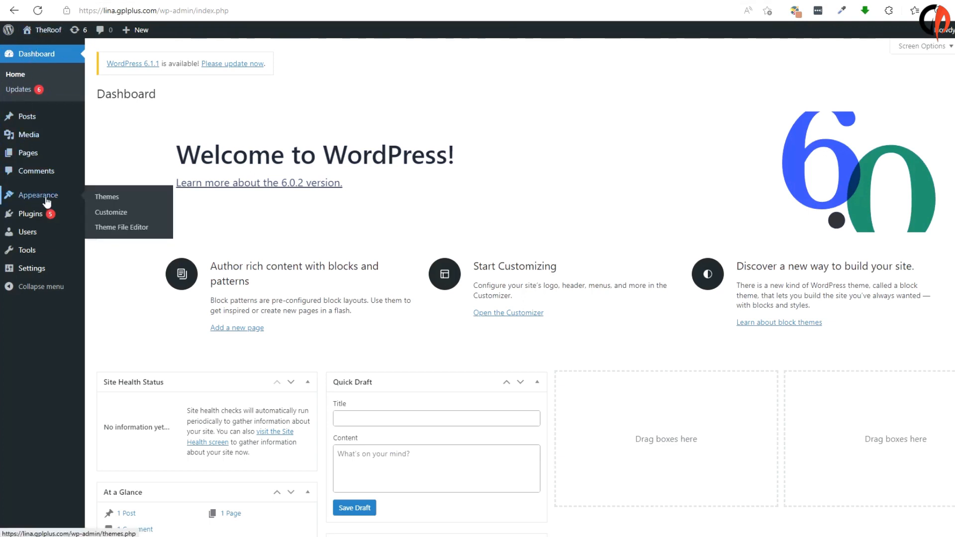
pyautogui.click(108, 198)
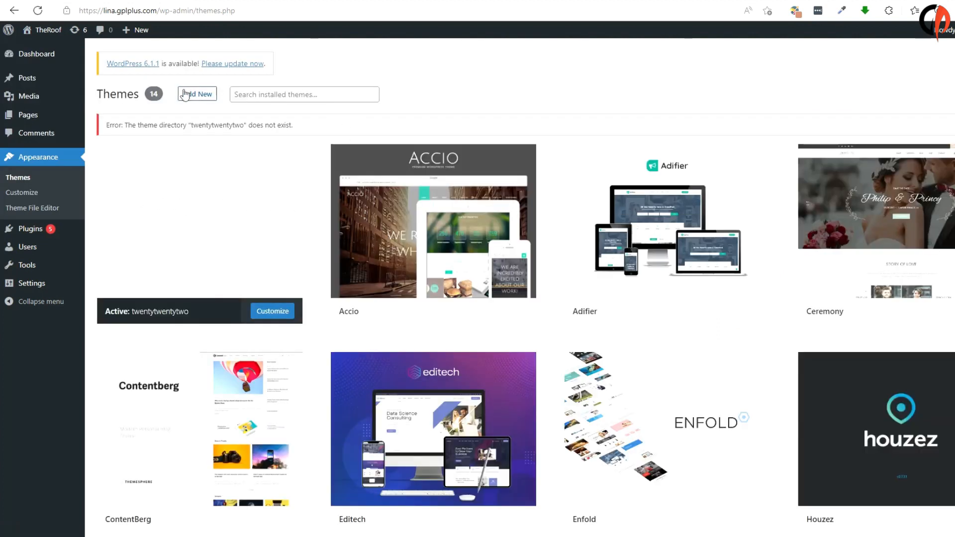
pyautogui.click(189, 94)
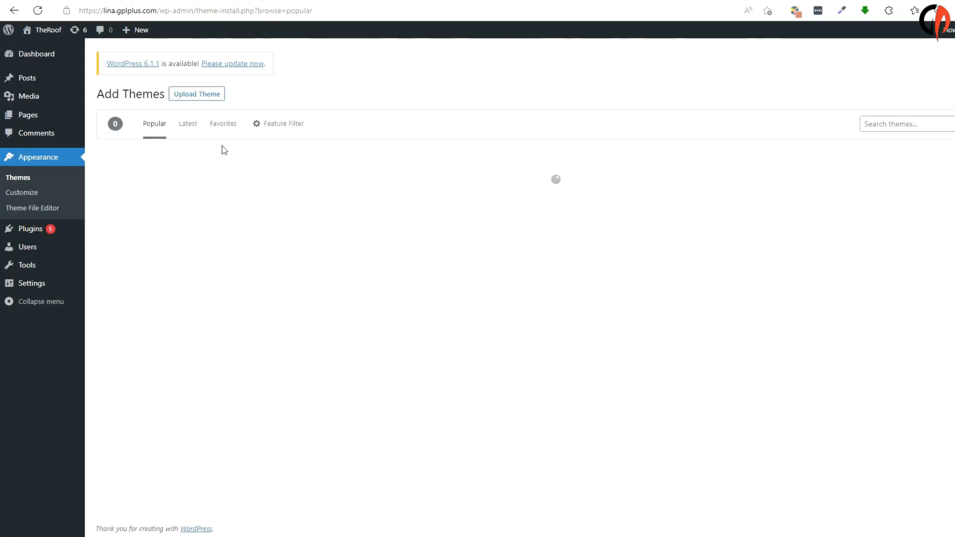
pyautogui.click(197, 94)
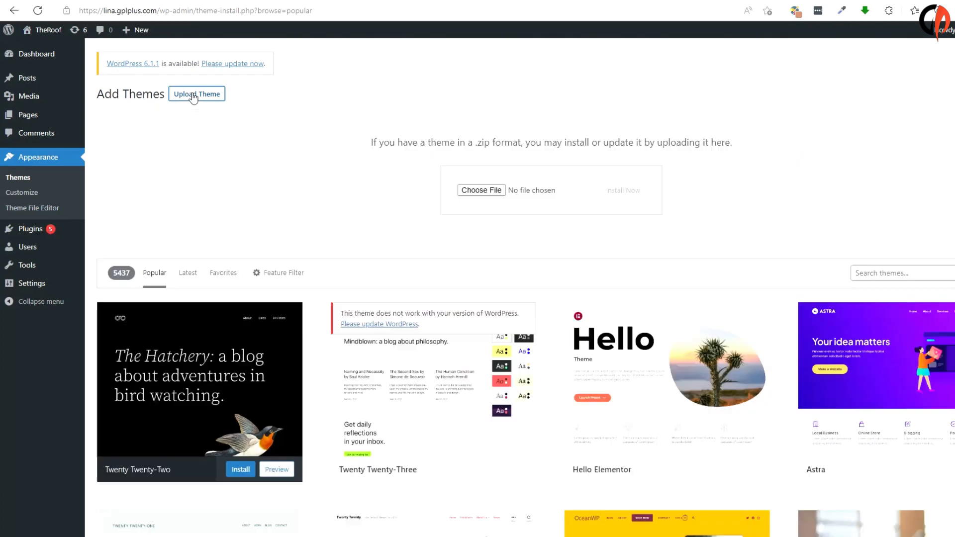
# - Install the theme from my-listing.zip in the extracted mylisting-directory-listing-wordpress-theme.2.9.9 folder and activate it
pyautogui.click(473, 190)
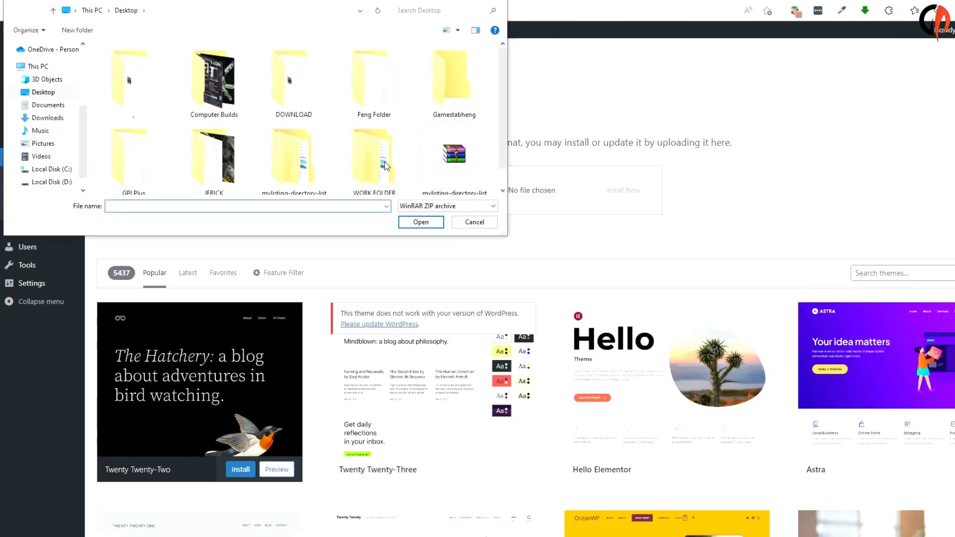
pyautogui.doubleClick(296, 152)
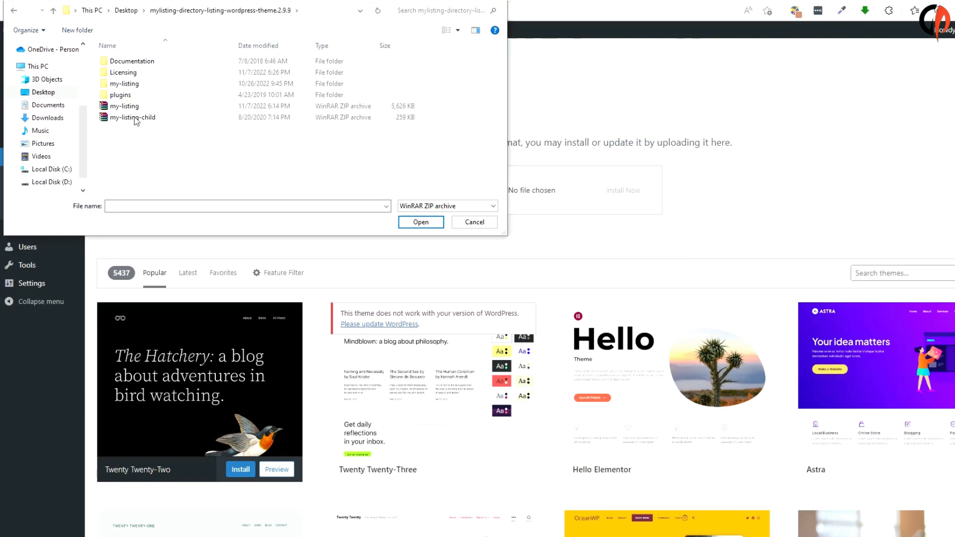
pyautogui.click(125, 107)
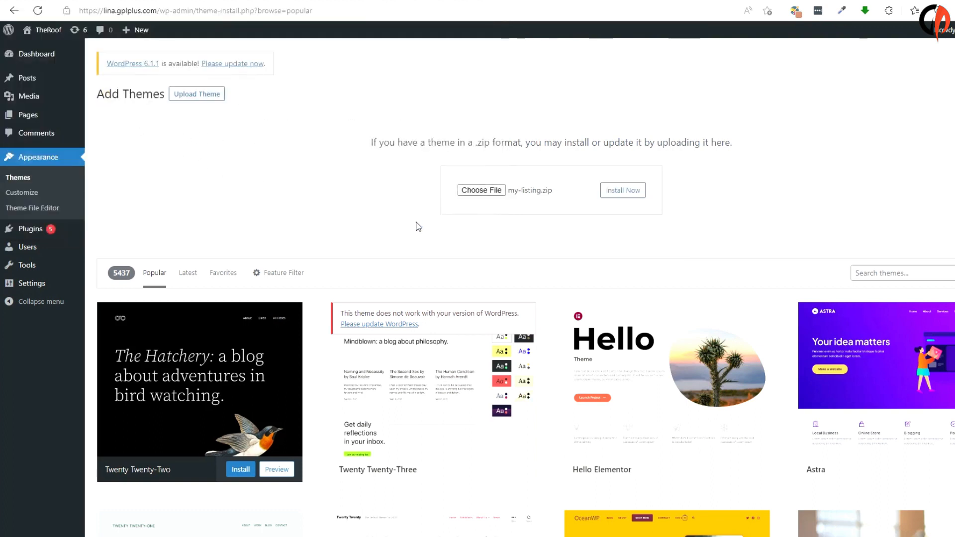
pyautogui.click(421, 222)
pyautogui.click(624, 192)
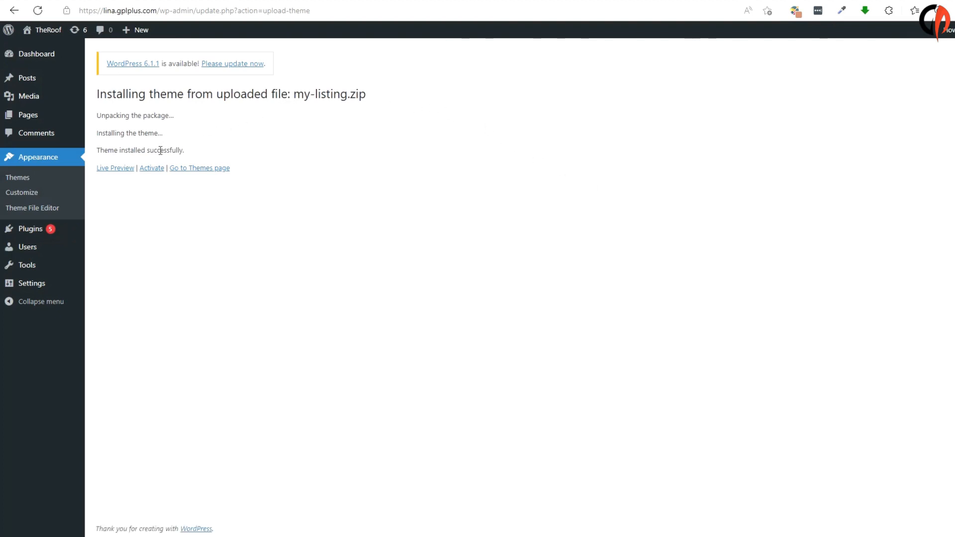
pyautogui.click(157, 169)
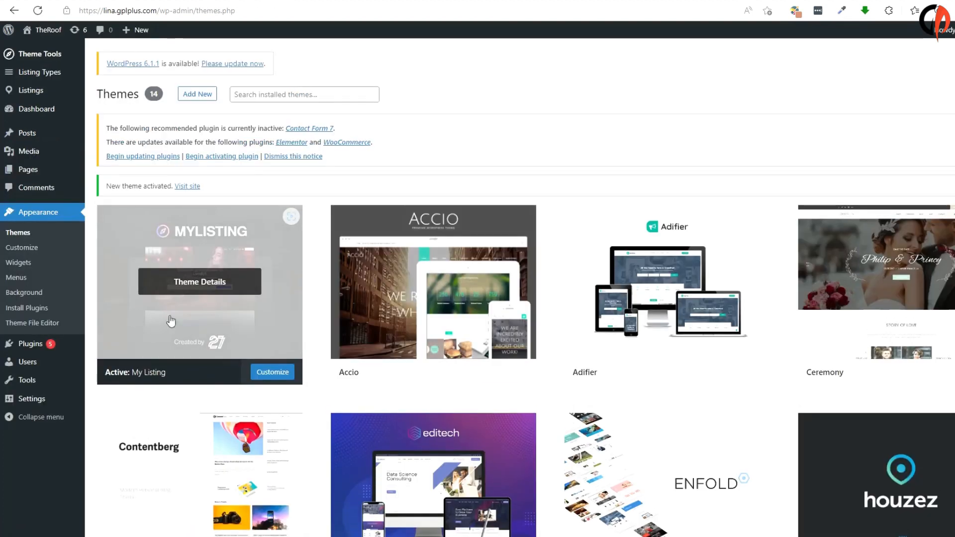
# - Update the required Elementor and WooCommerce plugins together with the bulk Update action
pyautogui.click(133, 160)
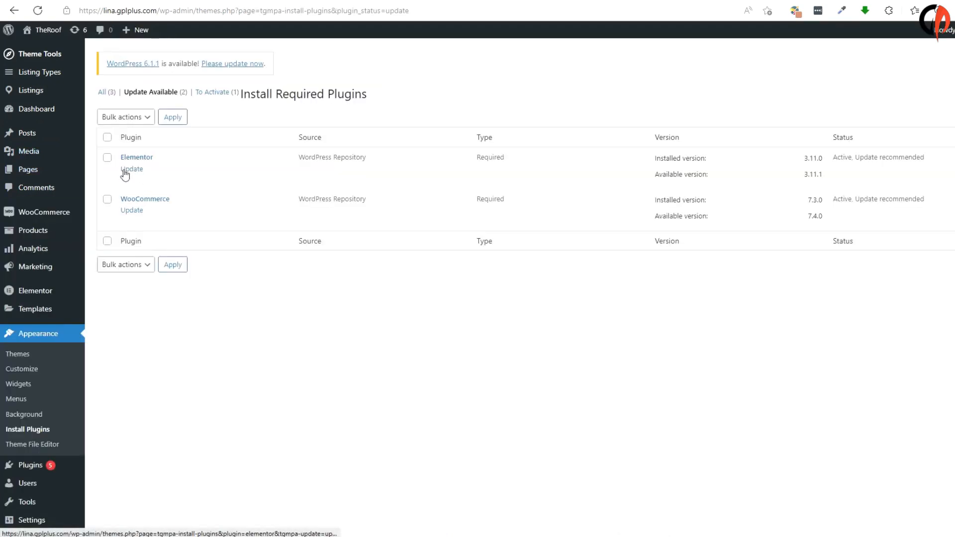
pyautogui.click(109, 137)
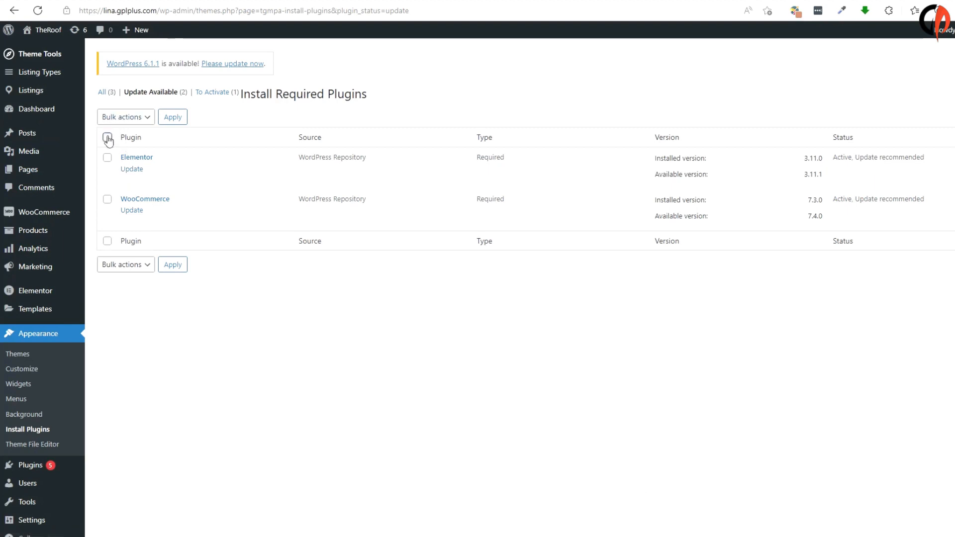
pyautogui.click(114, 122)
pyautogui.click(121, 144)
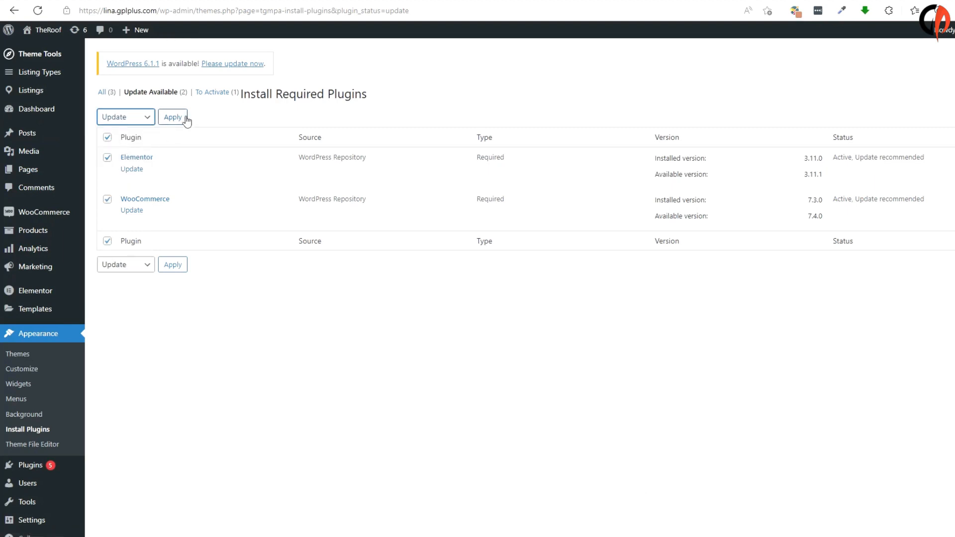
pyautogui.click(172, 119)
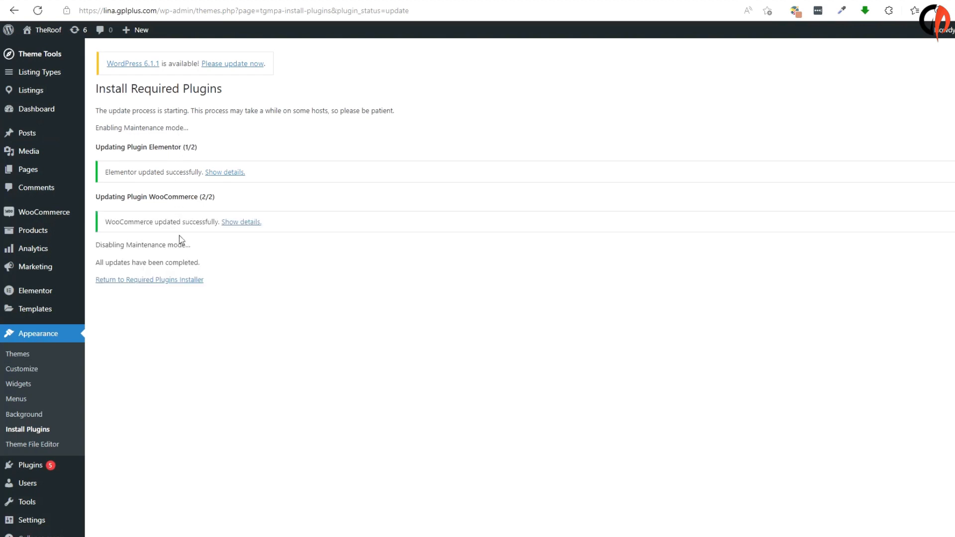
# - Activate the recommended Contact Form 7 plugin from the required plugins installer and go to the WordPress Dashboard
pyautogui.click(155, 280)
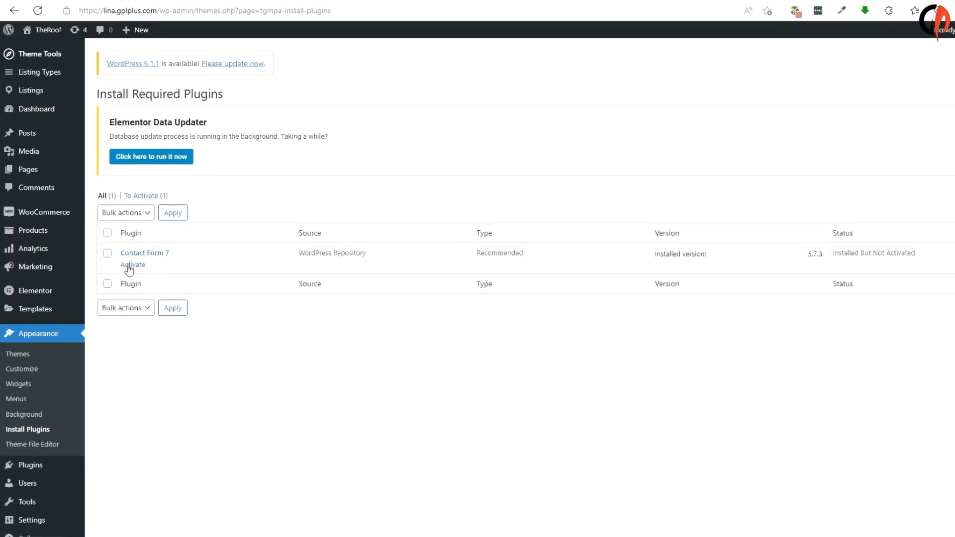
pyautogui.click(131, 266)
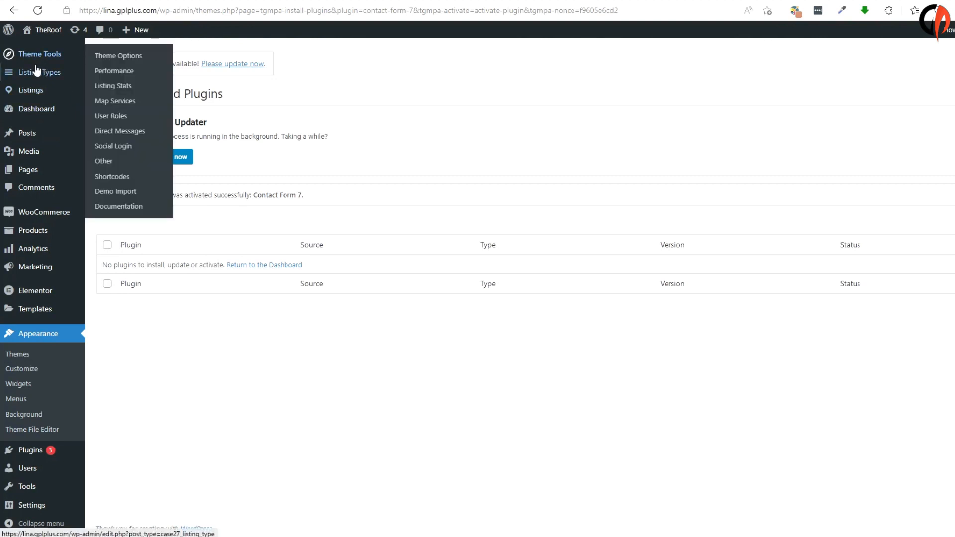
pyautogui.click(39, 116)
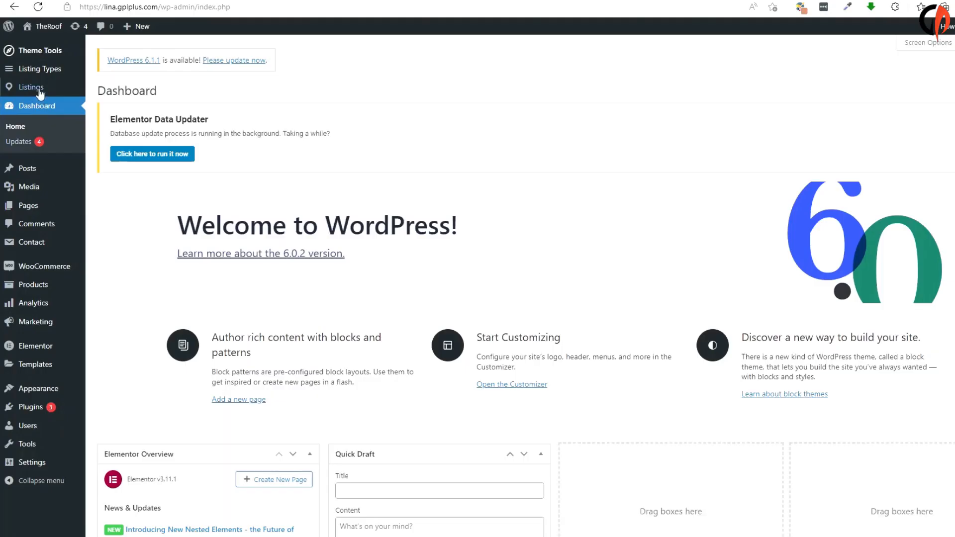
# - Import the Main Demo through the MyListing theme's demo import, confirming the download and installation
pyautogui.moveTo(53, 54)
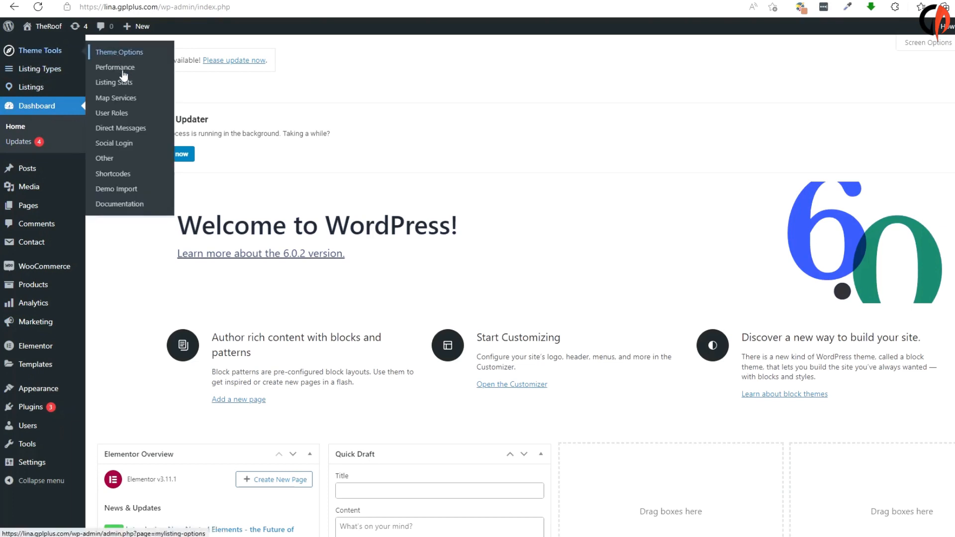
pyautogui.click(118, 191)
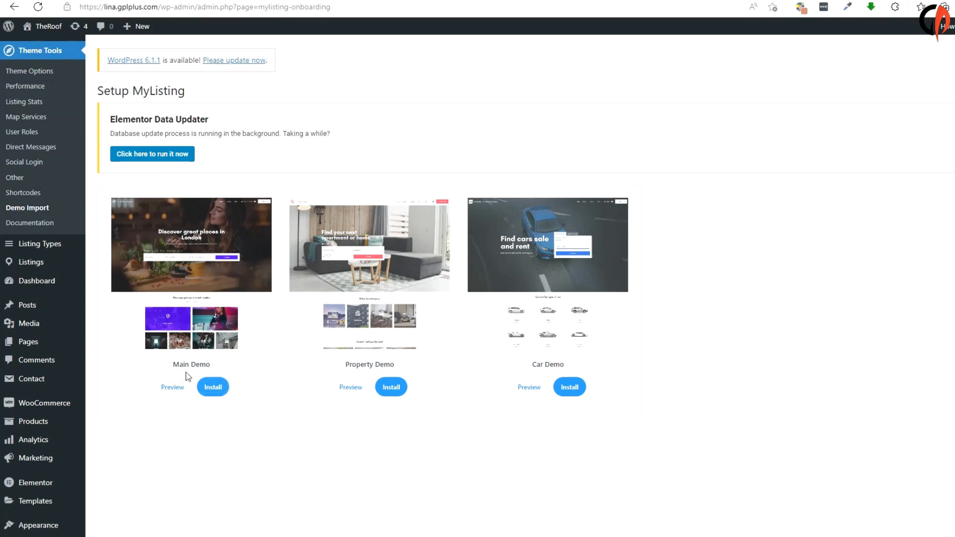
pyautogui.click(213, 388)
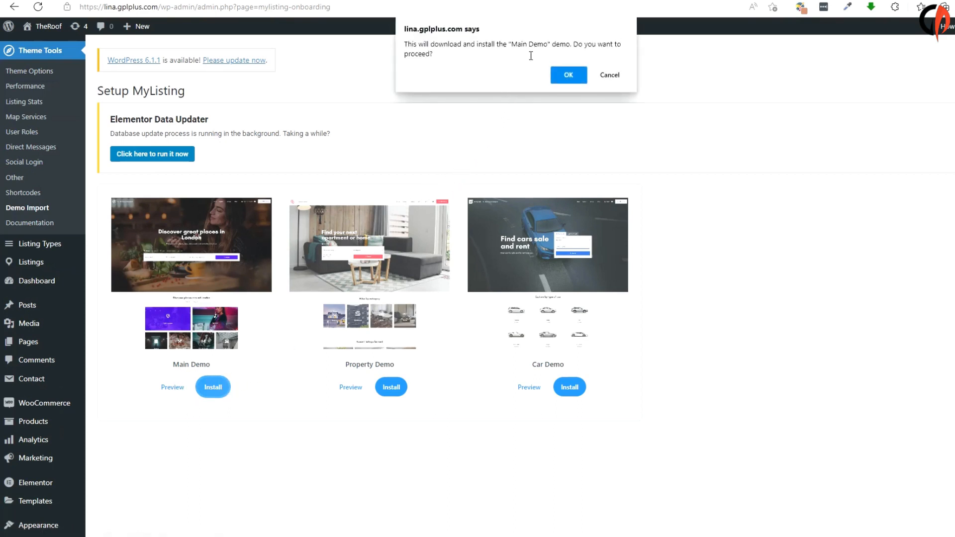
pyautogui.click(569, 74)
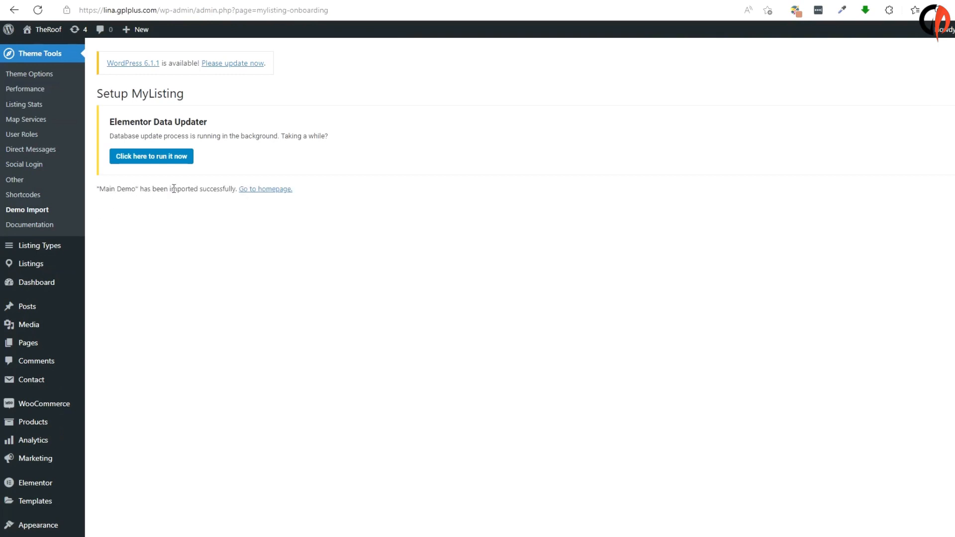
# - Open the site's homepage and look through the imported demo sections down to Real Estate
pyautogui.moveTo(50, 32)
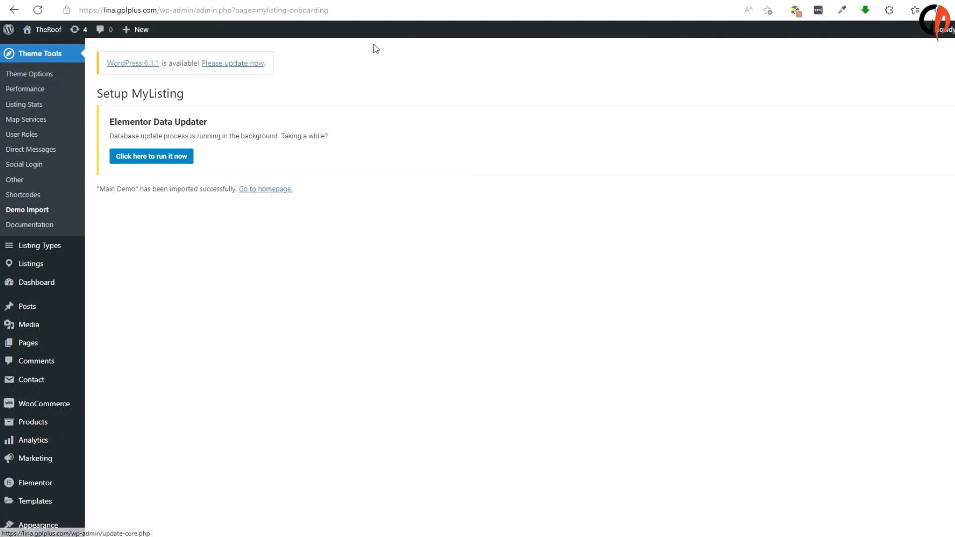
pyautogui.click(410, 1)
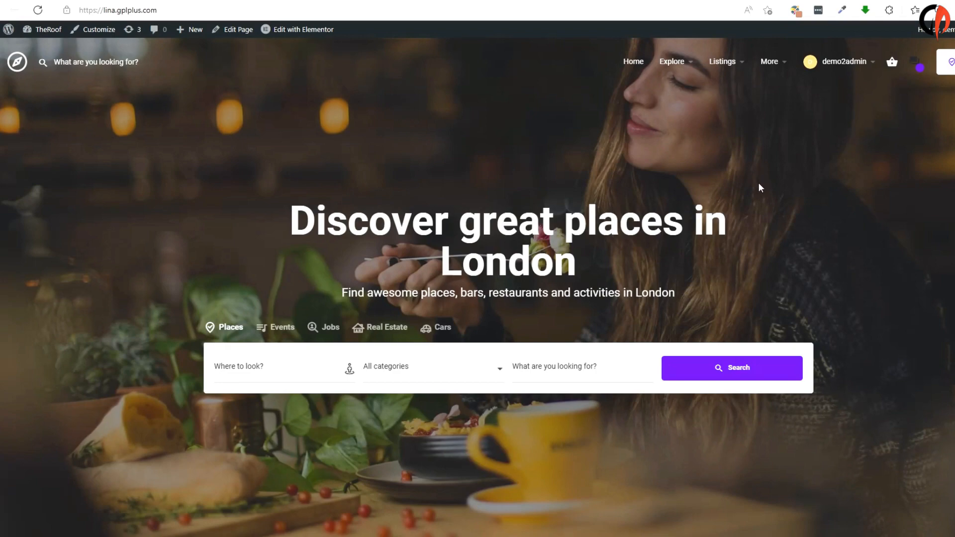
pyautogui.scroll(-5, 759, 190)
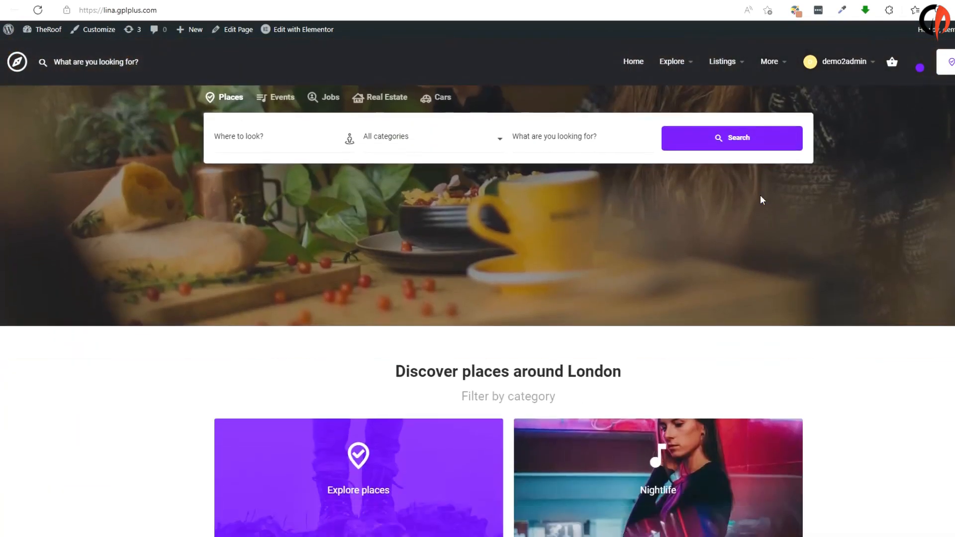
pyautogui.scroll(-8, 759, 198)
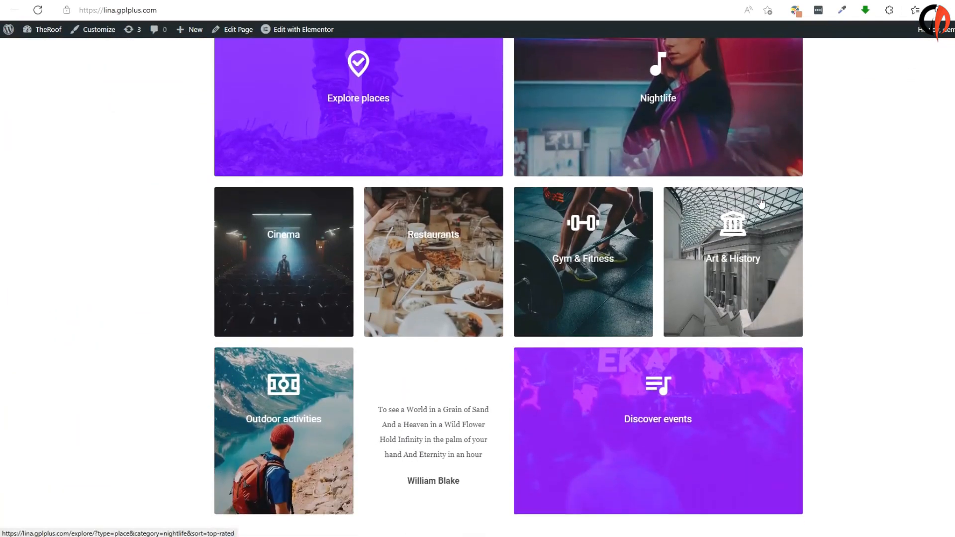
pyautogui.scroll(-8, 761, 201)
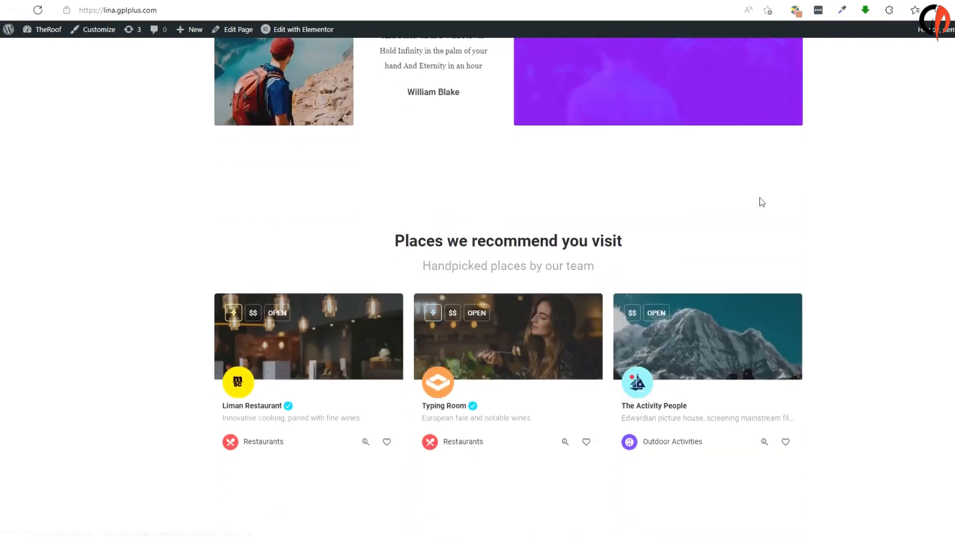
pyautogui.scroll(-8, 759, 202)
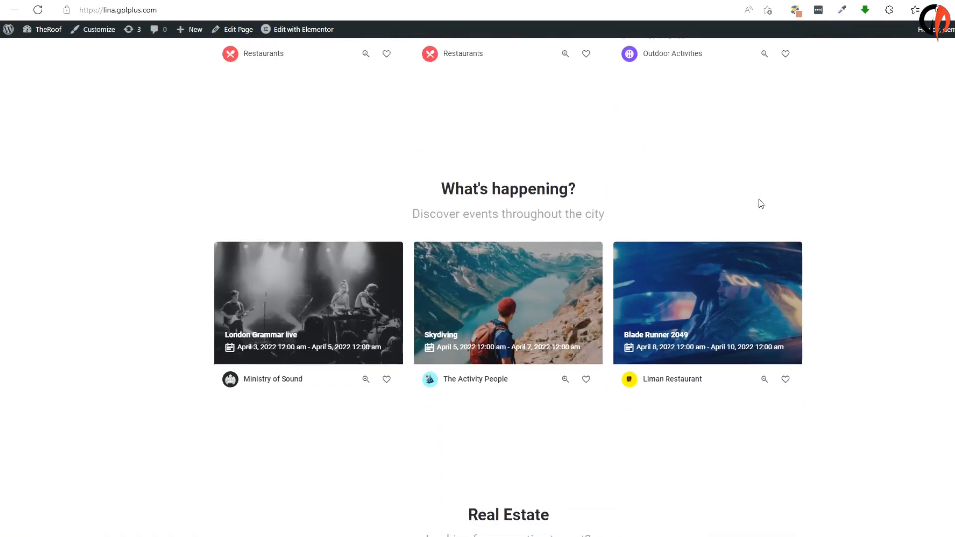
pyautogui.scroll(-6, 759, 200)
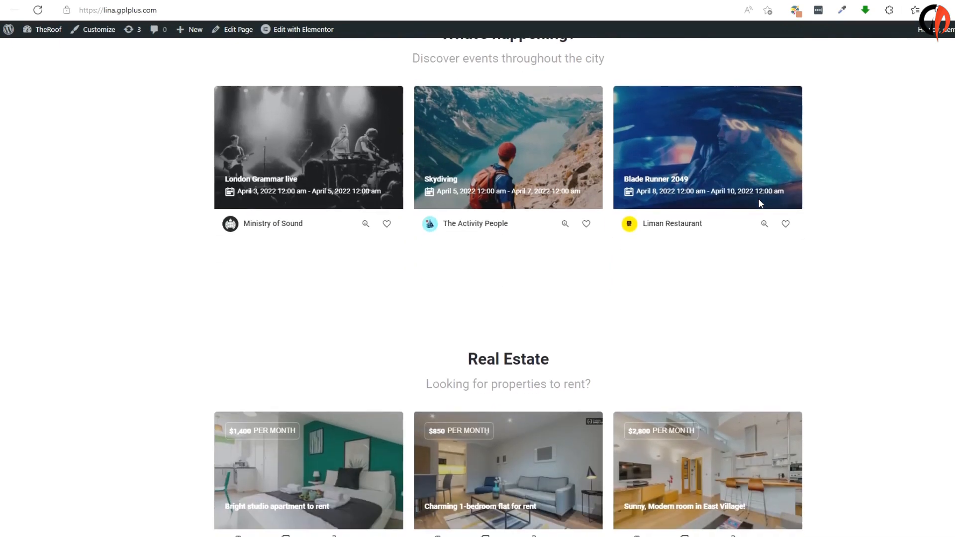
# - Examine the remaining homepage sections from Real Estate and job openings to the footer, and review the recommended places and category tiles
pyautogui.scroll(-6, 759, 204)
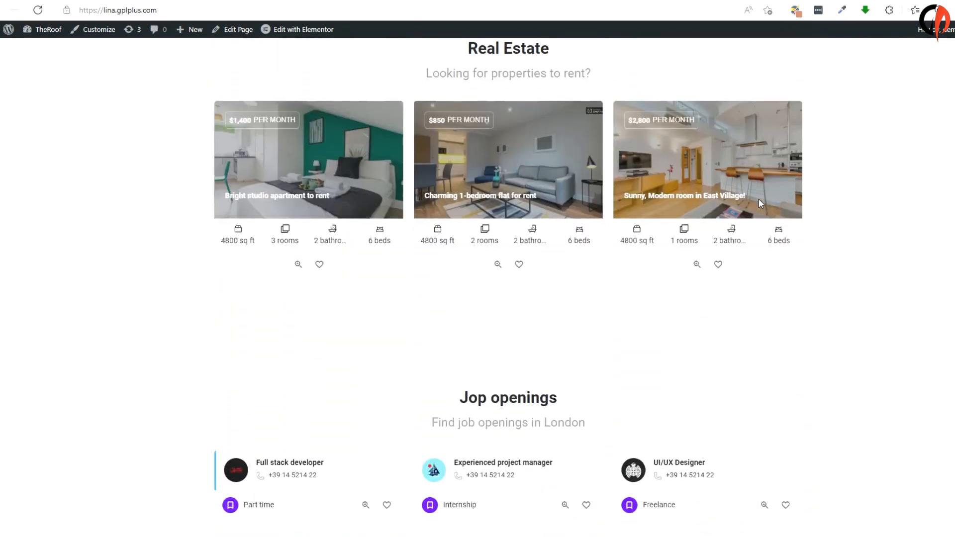
pyautogui.scroll(-3, 759, 205)
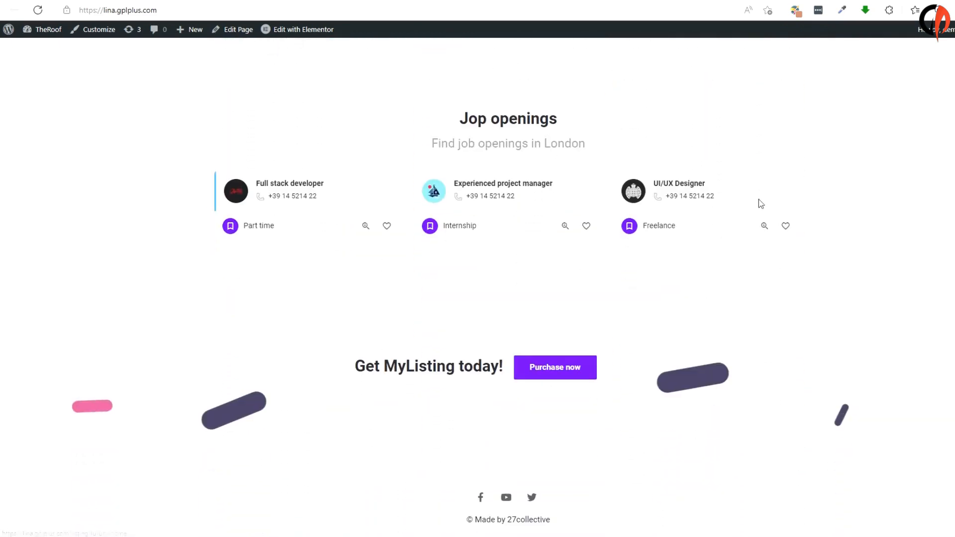
pyautogui.scroll(8, 759, 214)
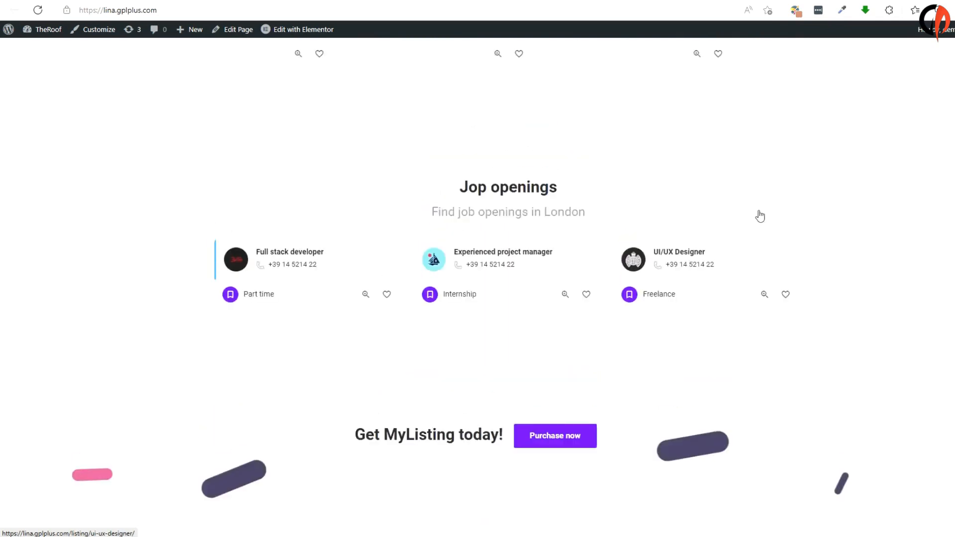
pyautogui.scroll(10, 759, 214)
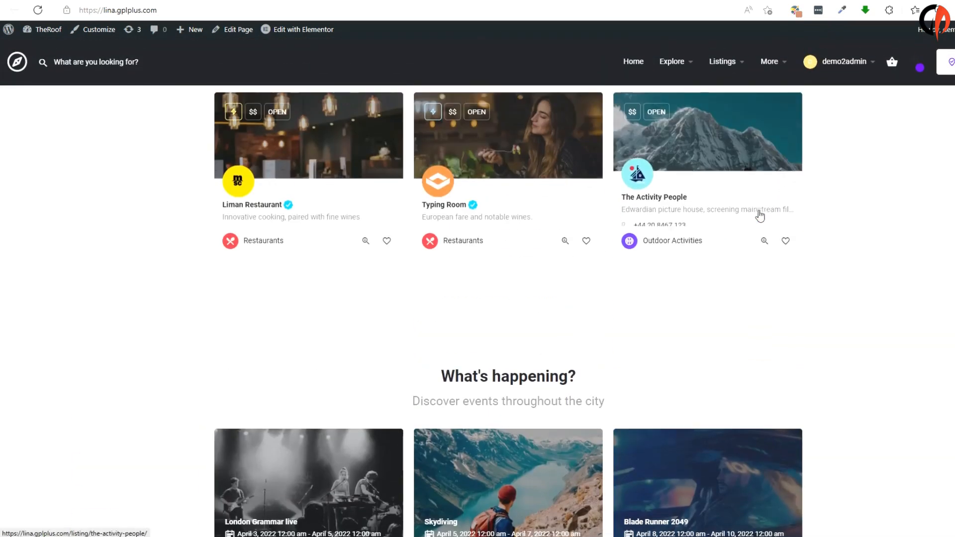
pyautogui.scroll(3, 760, 215)
pyautogui.scroll(3, 759, 211)
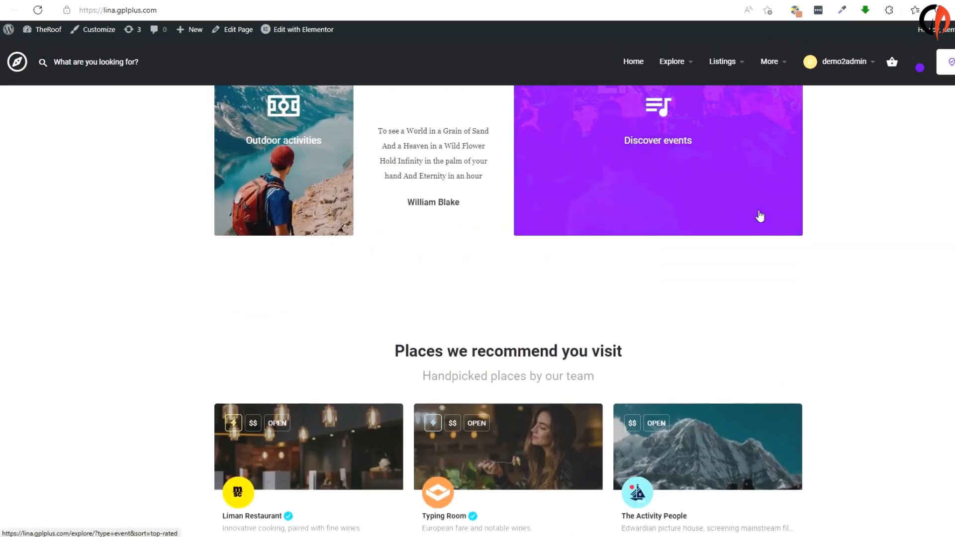
pyautogui.scroll(2, 759, 215)
pyautogui.scroll(2, 759, 214)
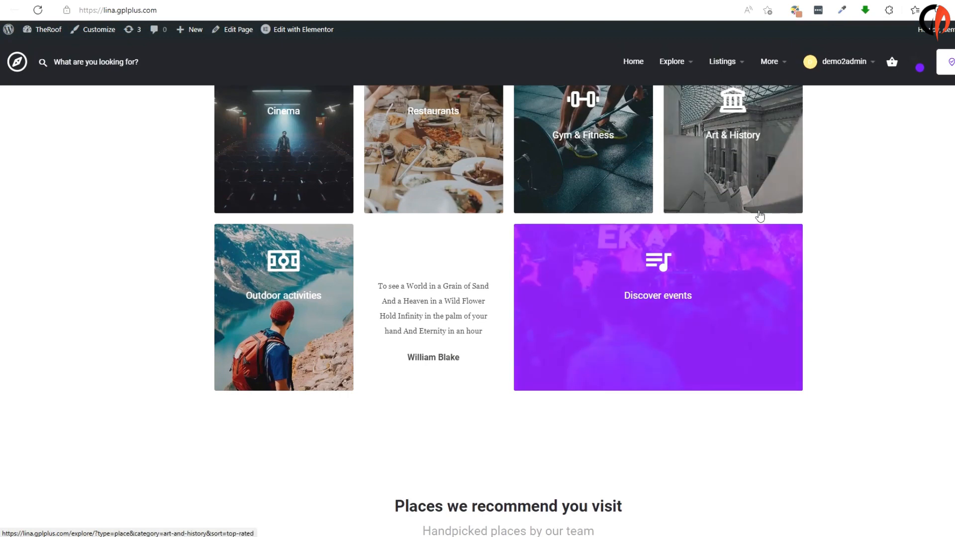
pyautogui.scroll(7, 760, 215)
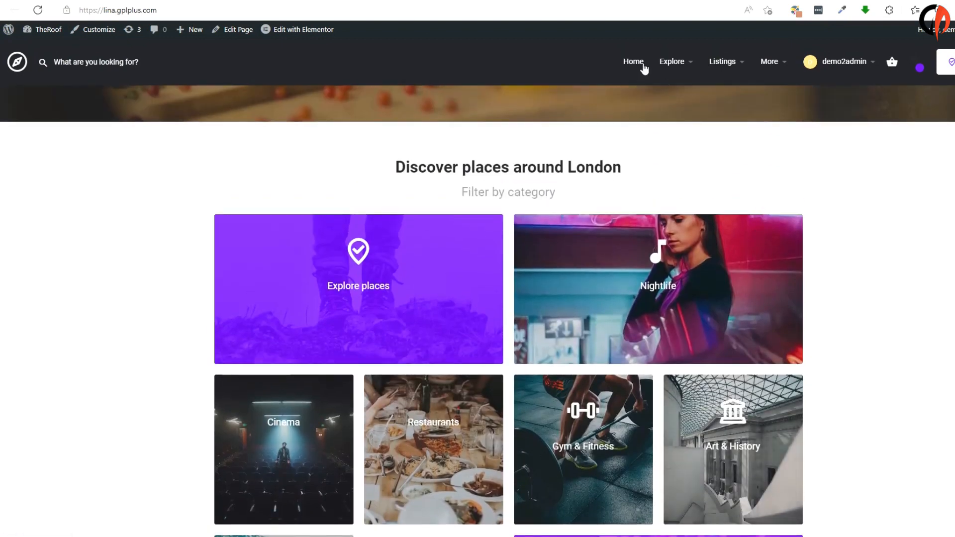
# - Check the site header's Explore, Listings and More submenus and return to the homepage's hero search section
pyautogui.moveTo(681, 65)
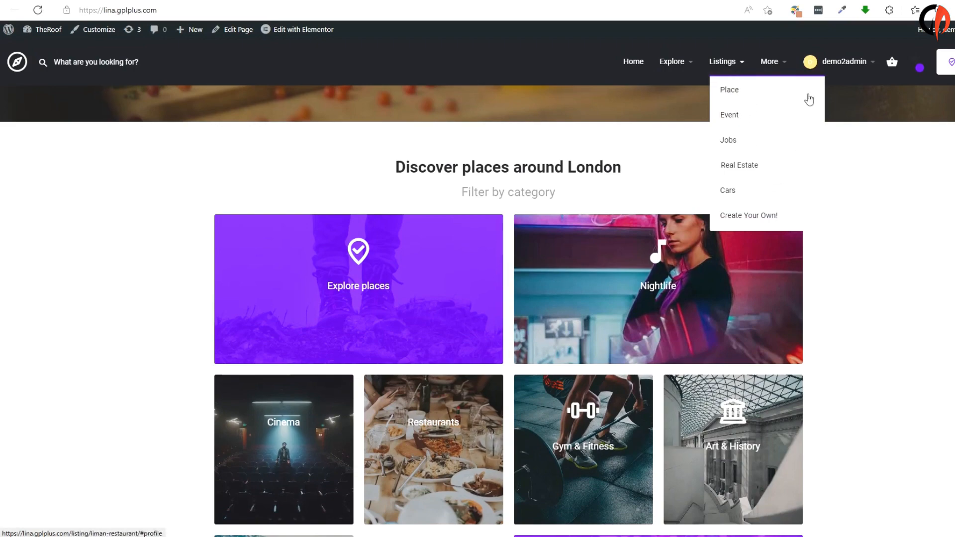
pyautogui.moveTo(776, 62)
pyautogui.scroll(6, 490, 244)
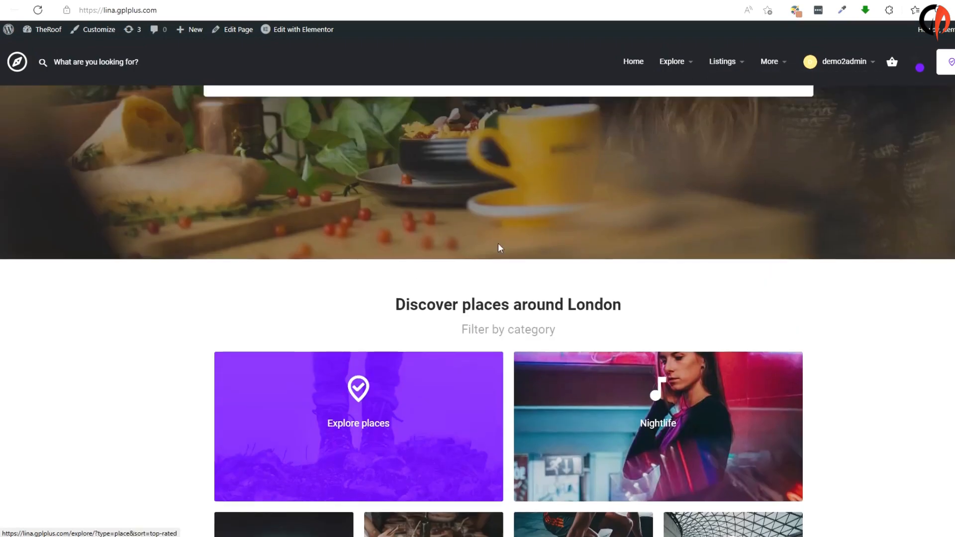
pyautogui.scroll(3, 483, 241)
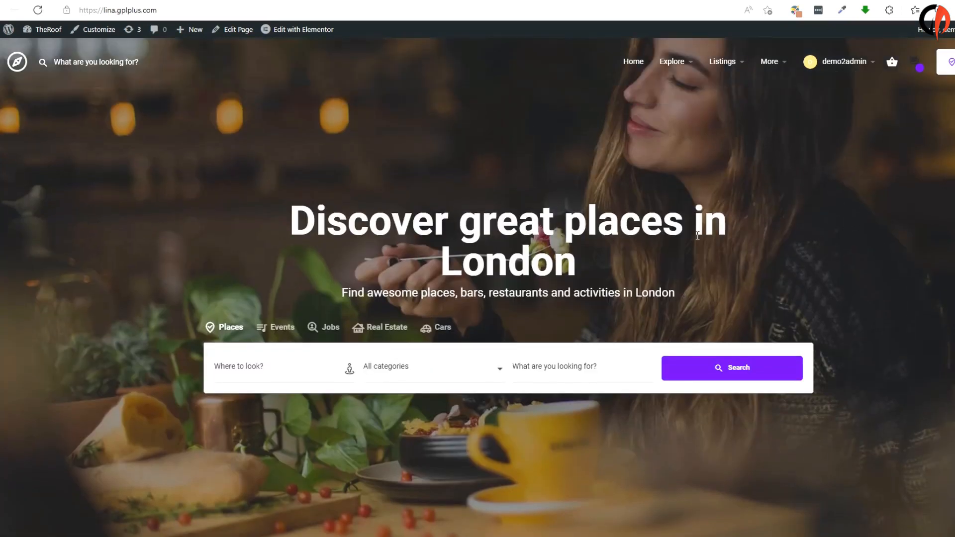